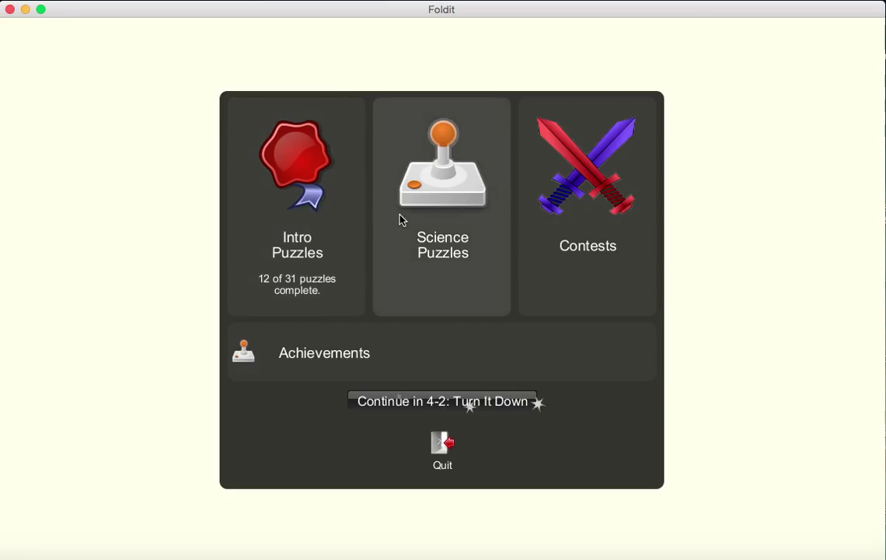
Browse the intro puzzles and open Level 1-1: One Small Clash.
left_click(316, 225)
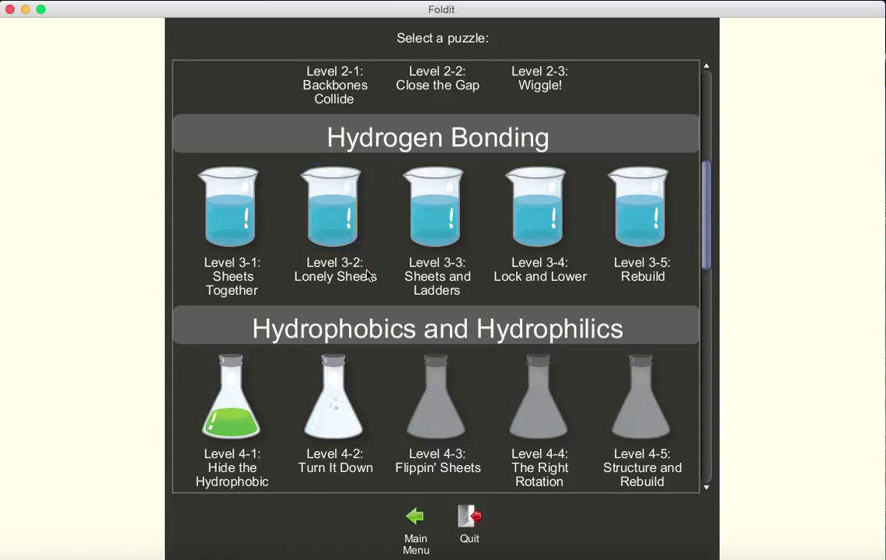
scroll(368, 275, "down", 5)
scroll(368, 275, "down", 5)
scroll(368, 275, "up", 5)
scroll(367, 274, "up", 10)
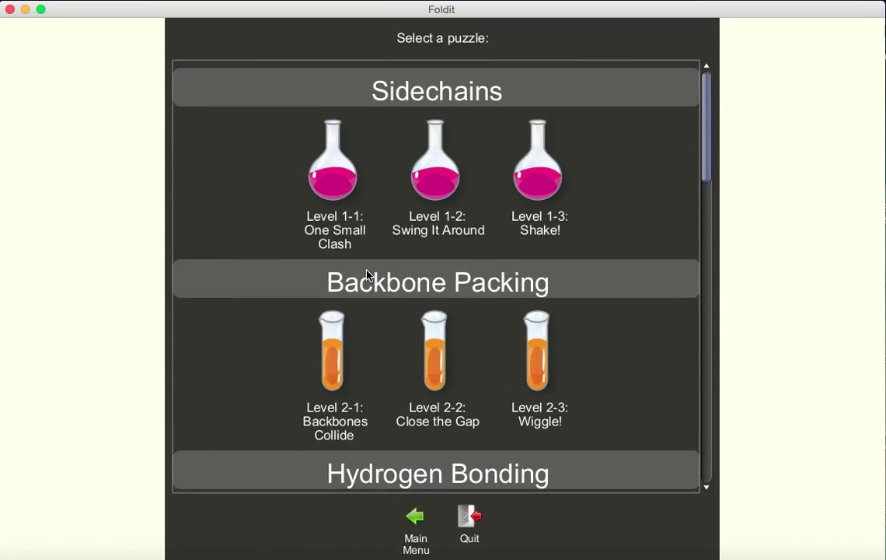
left_click(346, 182)
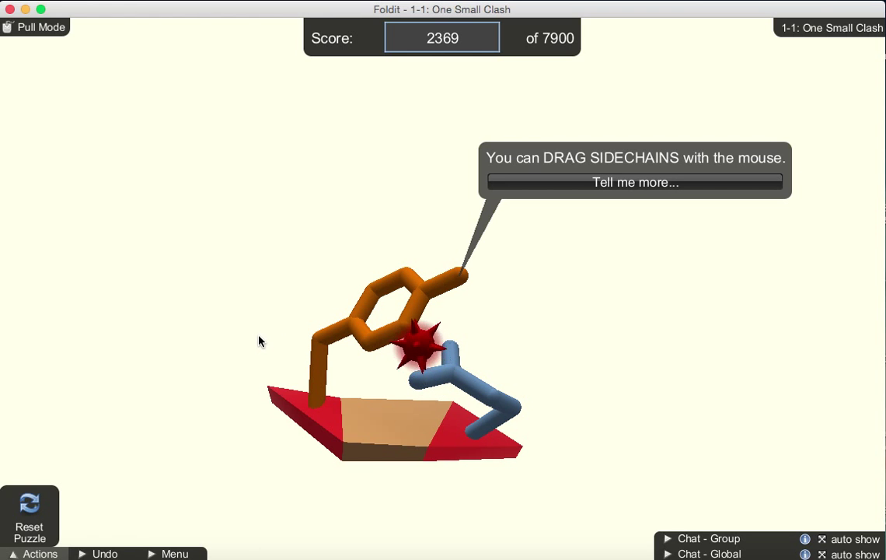
Pull the orange ring sidechain away from the blue sidechain to clear the clash between them.
mouse_move(257, 336)
left_mouse_down()
mouse_move(259, 313)
mouse_move(213, 323)
mouse_move(249, 354)
mouse_move(243, 338)
left_mouse_up()
left_click_drag(493, 492, 480, 525)
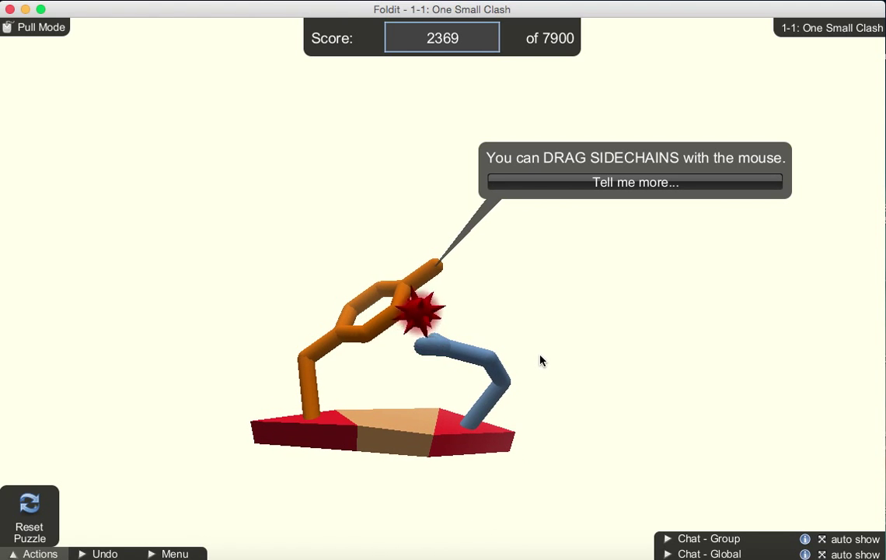
left_click_drag(541, 361, 535, 464)
left_click_drag(257, 350, 248, 269)
left_click_drag(536, 358, 566, 364)
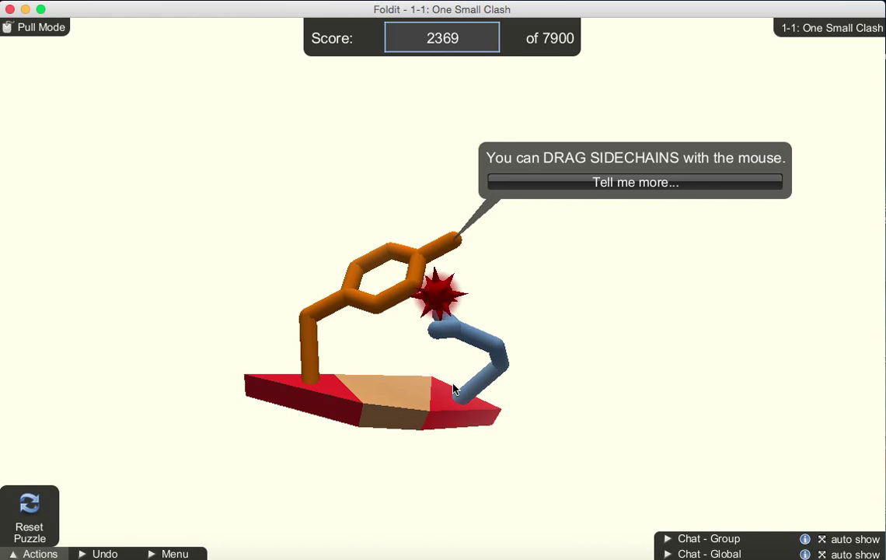
left_click_drag(454, 388, 527, 333)
left_click_drag(456, 336, 444, 308)
left_click_drag(560, 359, 537, 379)
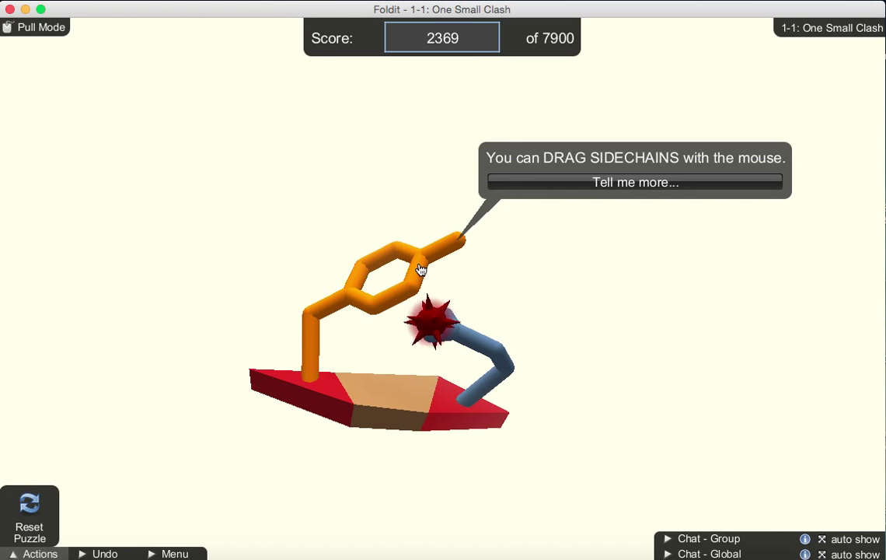
left_click_drag(420, 269, 345, 276)
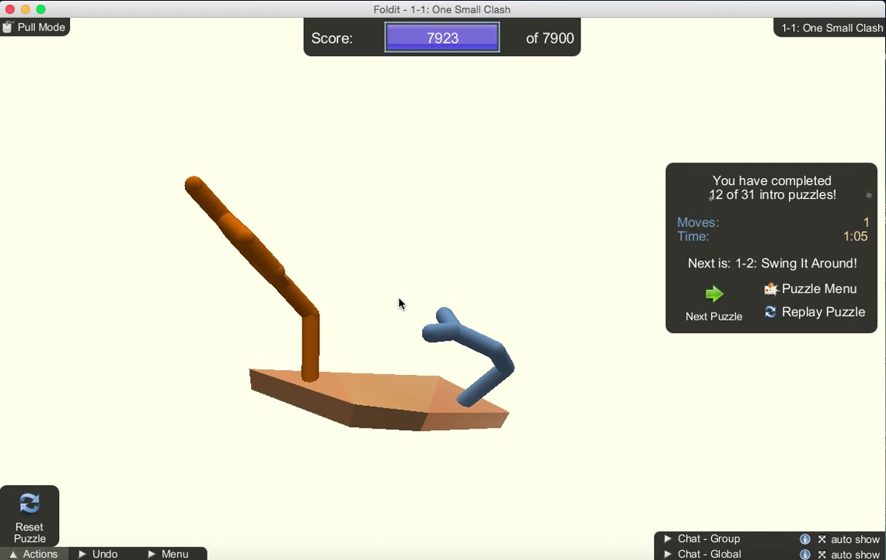
left_click_drag(401, 306, 419, 303)
left_click_drag(540, 382, 477, 395)
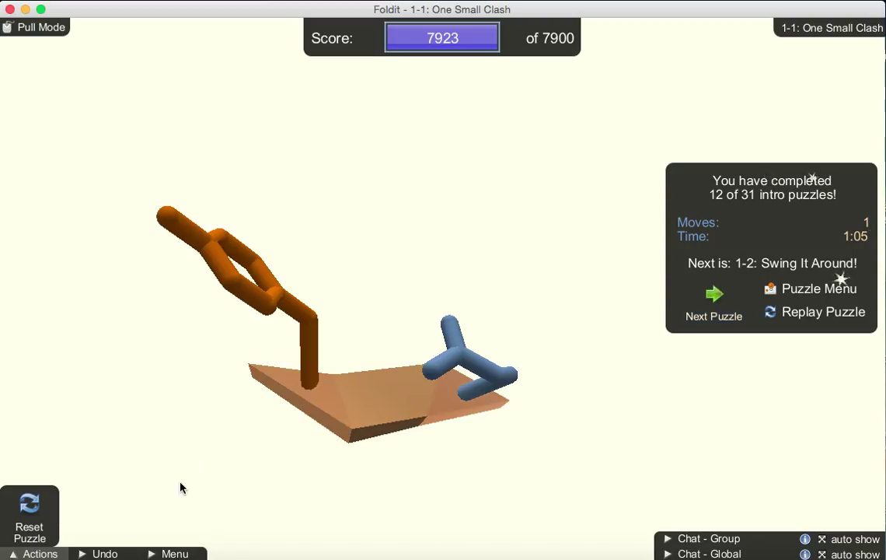
left_click(167, 554)
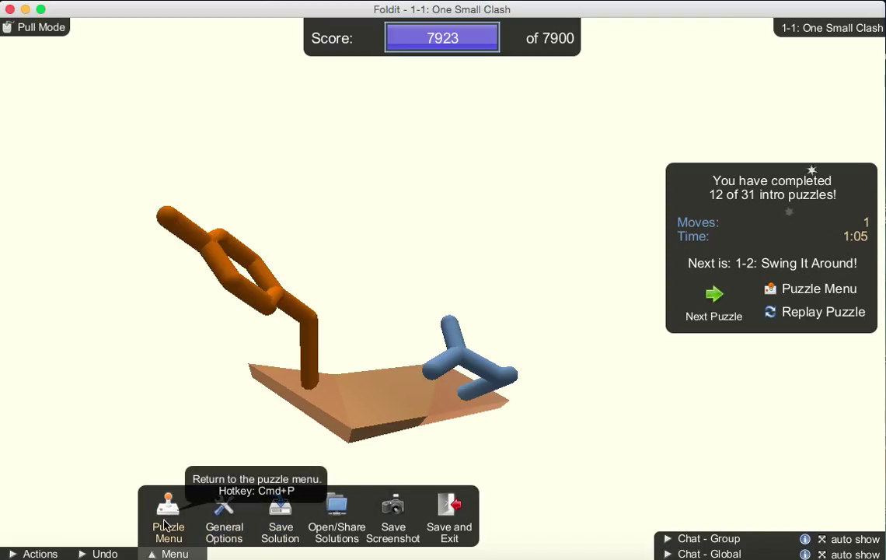
left_click(39, 553)
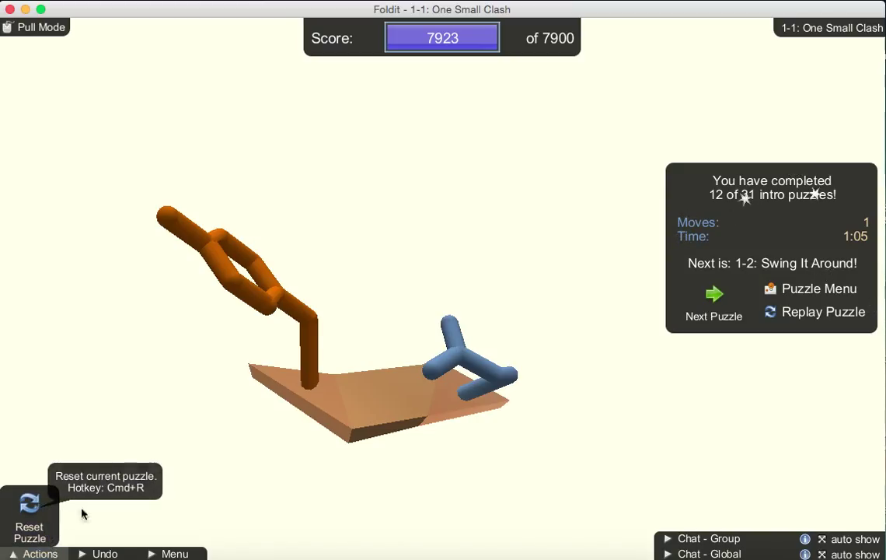
Advance to puzzle 1-2: Swing It Around and go through its guide messages.
left_click(712, 296)
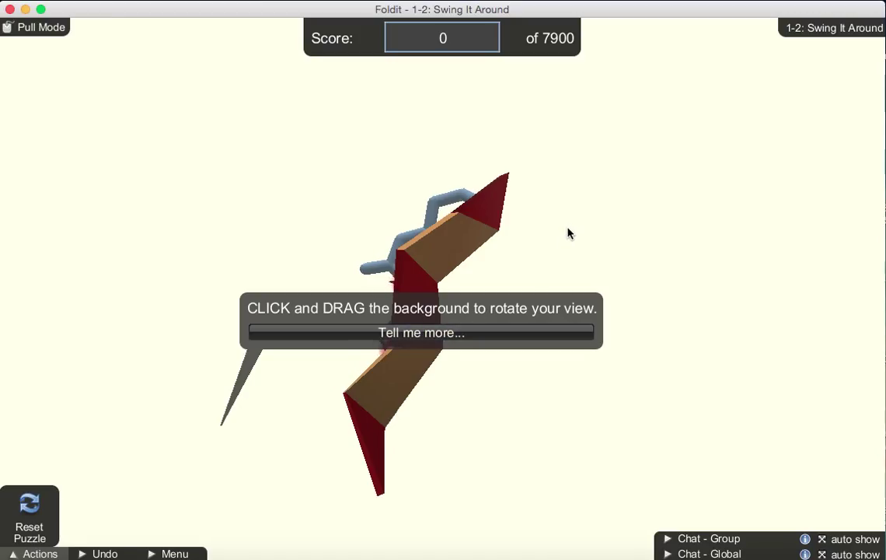
left_click_drag(568, 234, 553, 259)
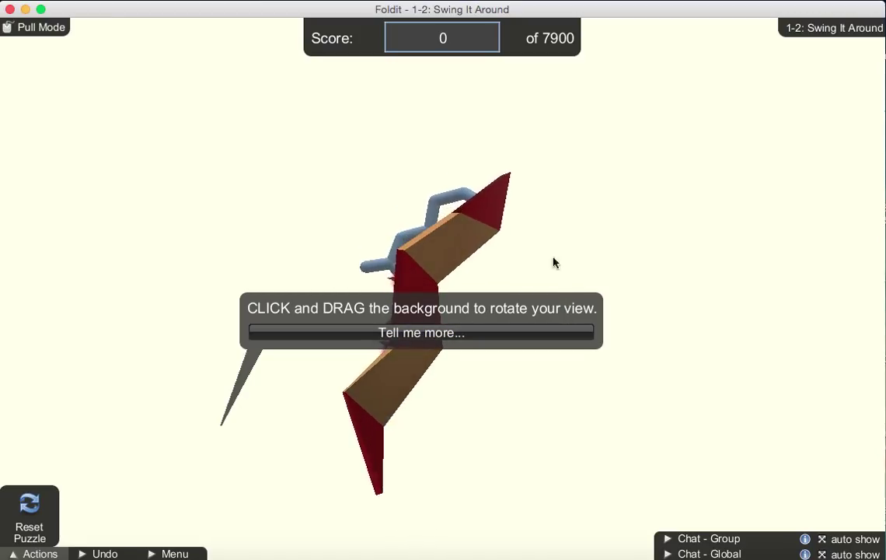
left_click(509, 332)
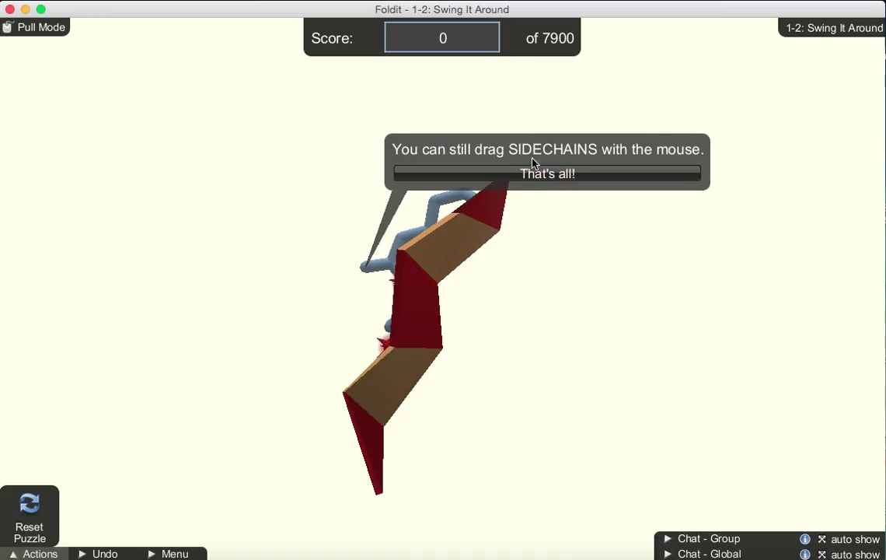
left_click(525, 178)
Clear both clashes by turning the middle sidechain away from the left one and pulling the right sidechain upward and outward.
left_click_drag(542, 226, 569, 320)
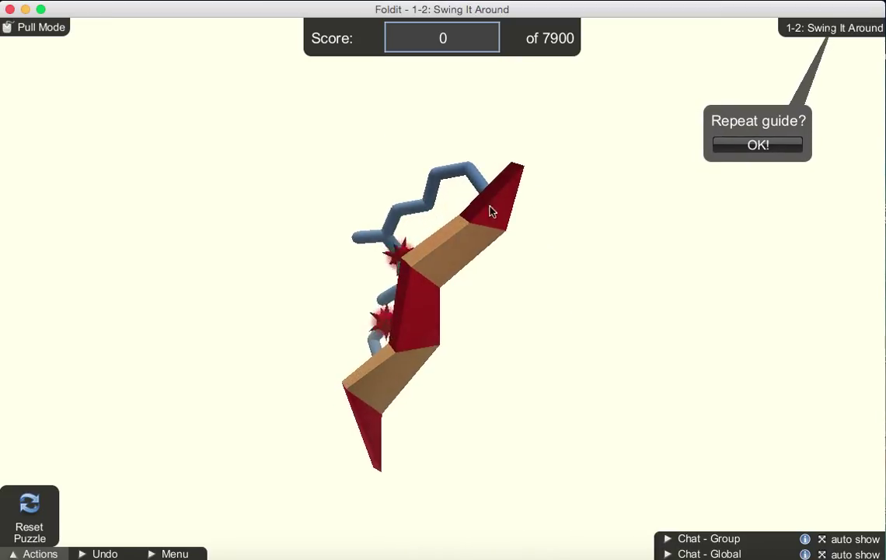
left_click_drag(447, 141, 723, 310)
left_click_drag(453, 397, 446, 247)
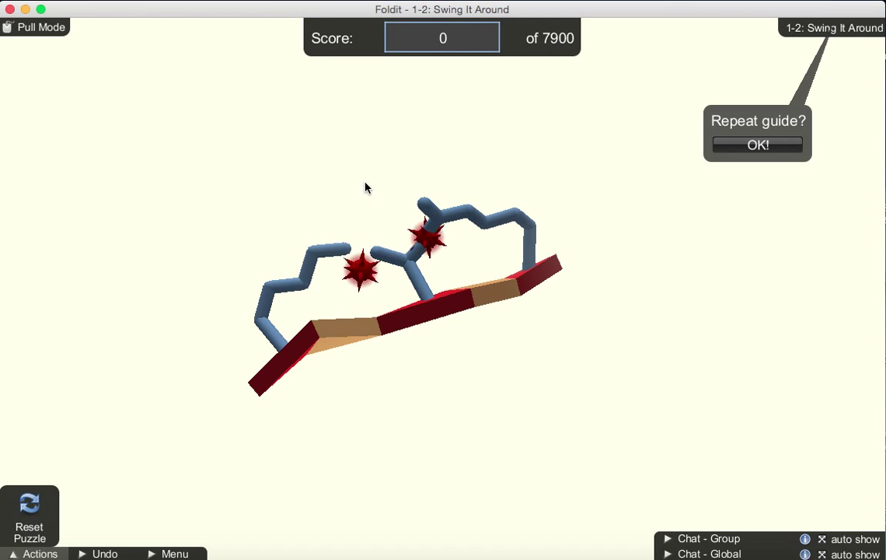
left_click_drag(364, 186, 466, 299)
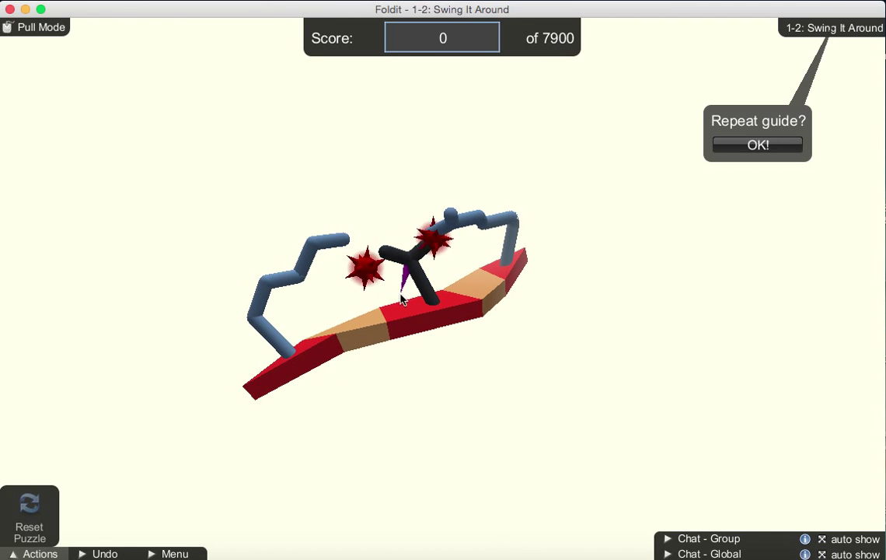
left_click_drag(419, 280, 477, 259)
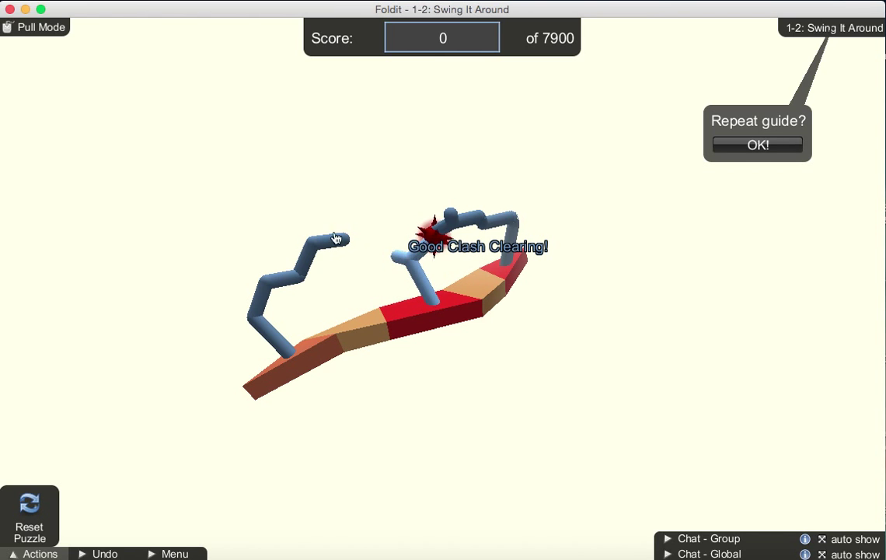
left_click_drag(480, 220, 535, 168)
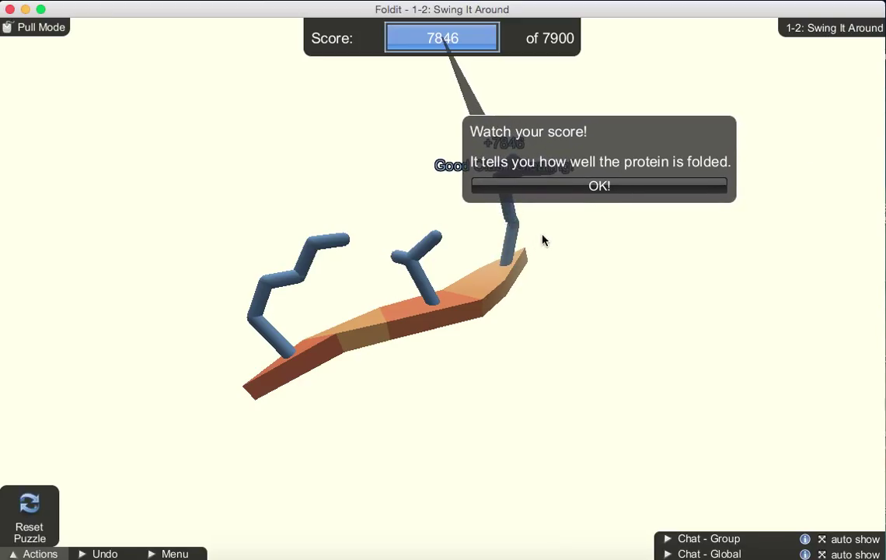
Dismiss the score hint and swing the left sidechain outward, away from the middle one, to complete puzzle 1-2.
left_click_drag(542, 239, 561, 189)
left_click(565, 189)
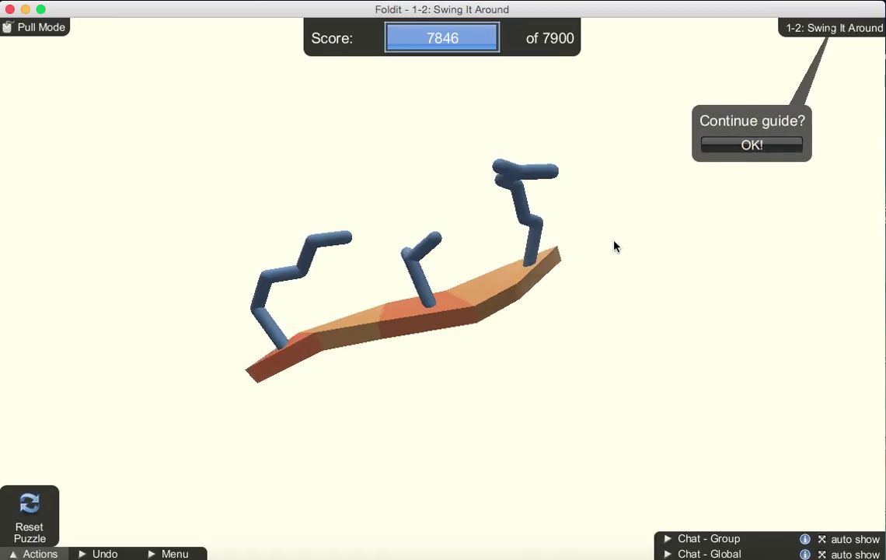
left_click_drag(296, 215, 251, 162)
left_click_drag(471, 342, 415, 359)
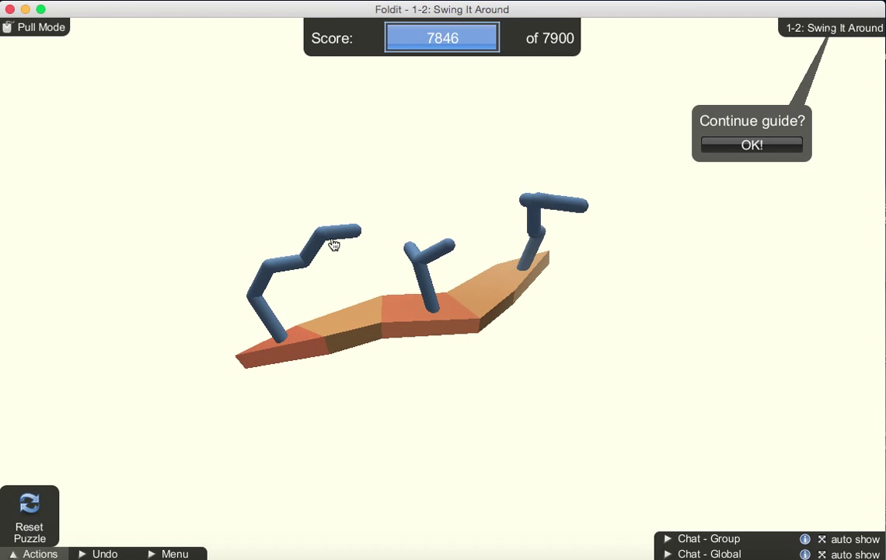
left_click_drag(333, 244, 218, 206)
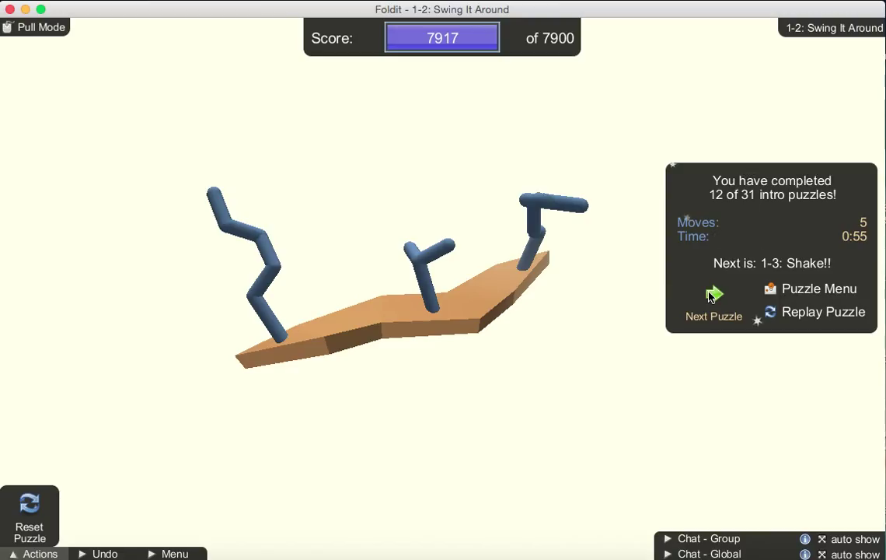
Advance to puzzle 1-3: Shake!, fix its clashes with the Shake tool and stop the tool.
left_click(712, 295)
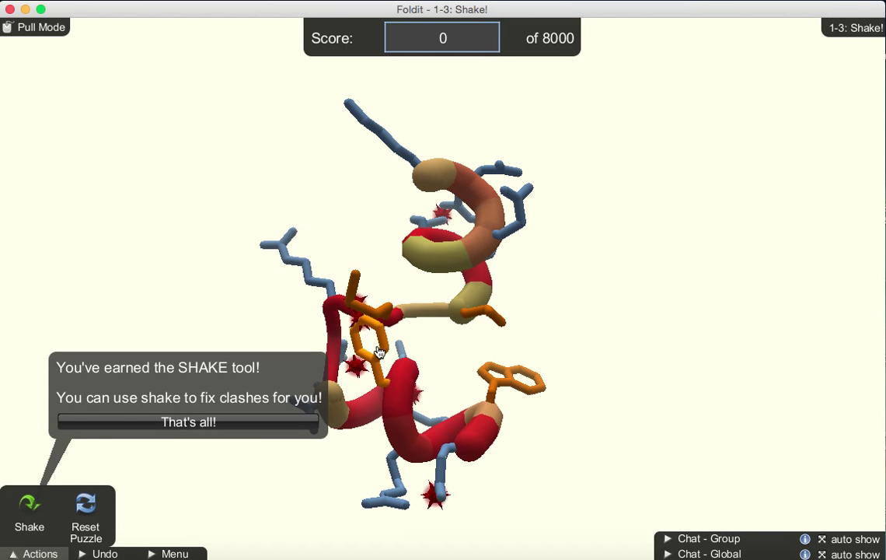
left_click_drag(584, 356, 592, 400)
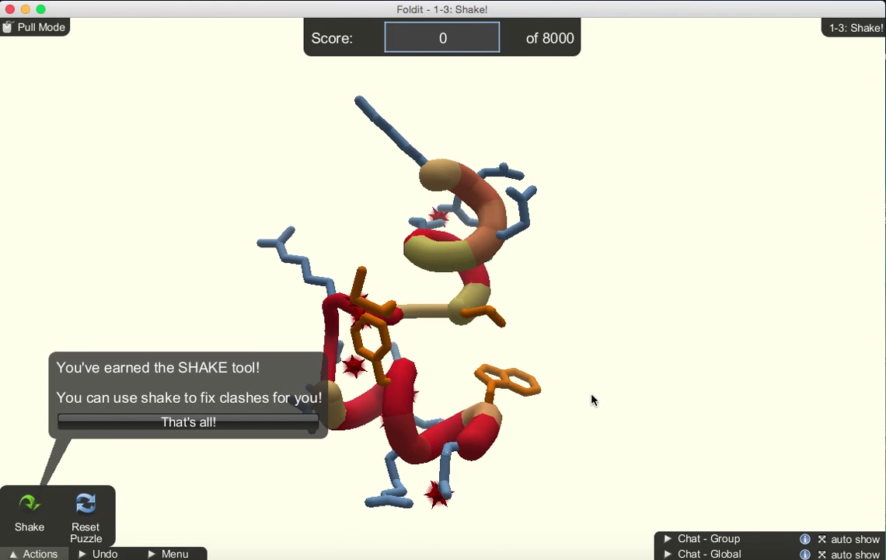
left_click(35, 505)
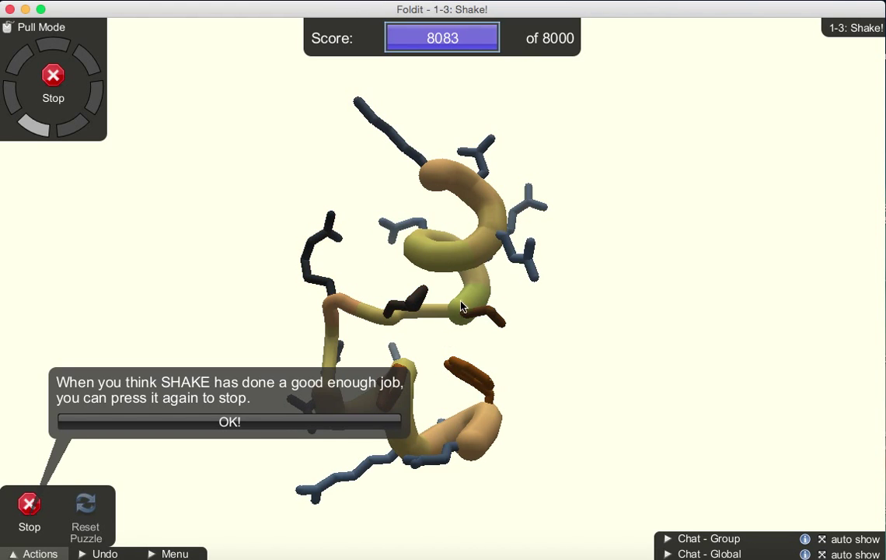
left_click(297, 424)
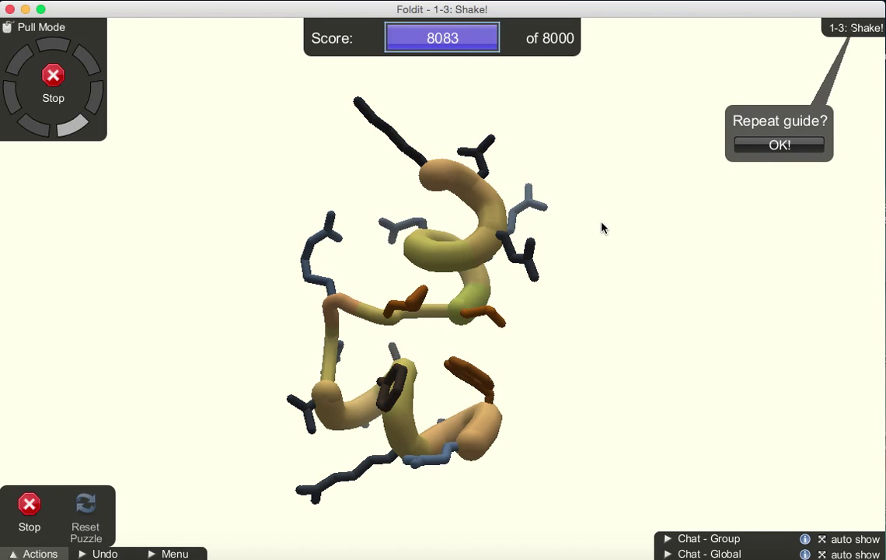
left_click(59, 85)
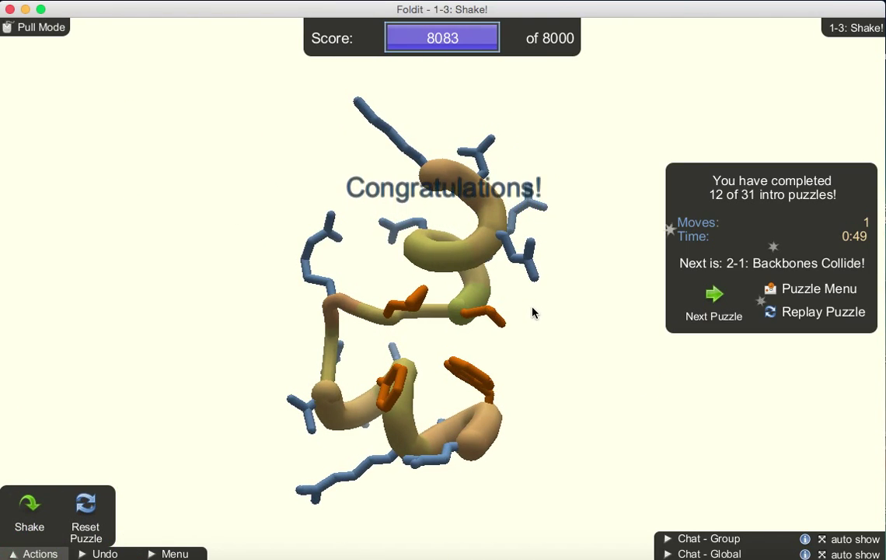
Advance to puzzle 2-1: Backbones Collide and inspect the clash between the two backbone helices from several angles.
left_click(714, 295)
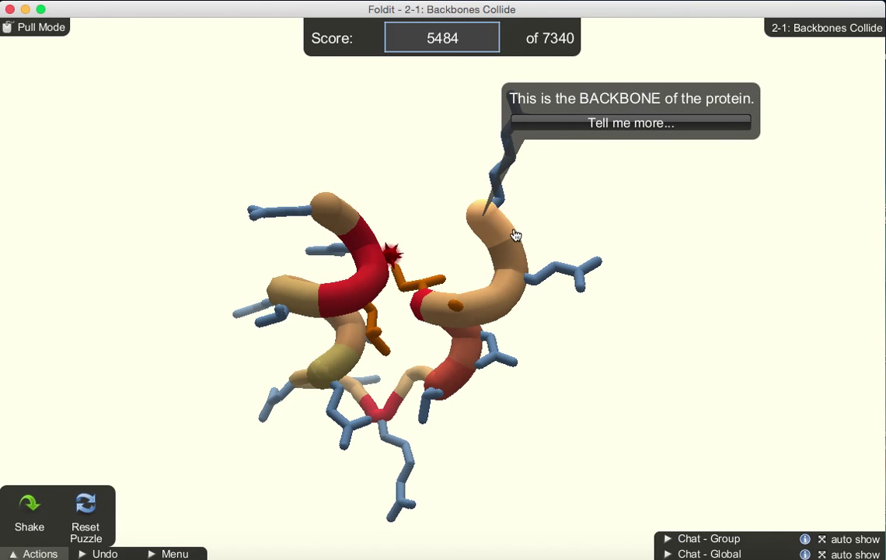
mouse_move(577, 283)
left_mouse_down()
mouse_move(581, 236)
mouse_move(583, 291)
left_mouse_up()
left_click_drag(447, 224, 475, 230)
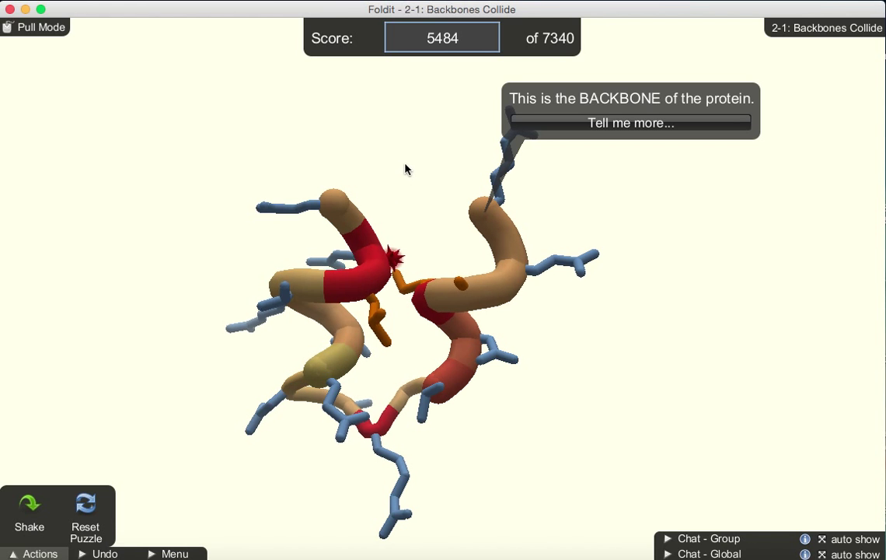
left_click_drag(405, 169, 392, 451)
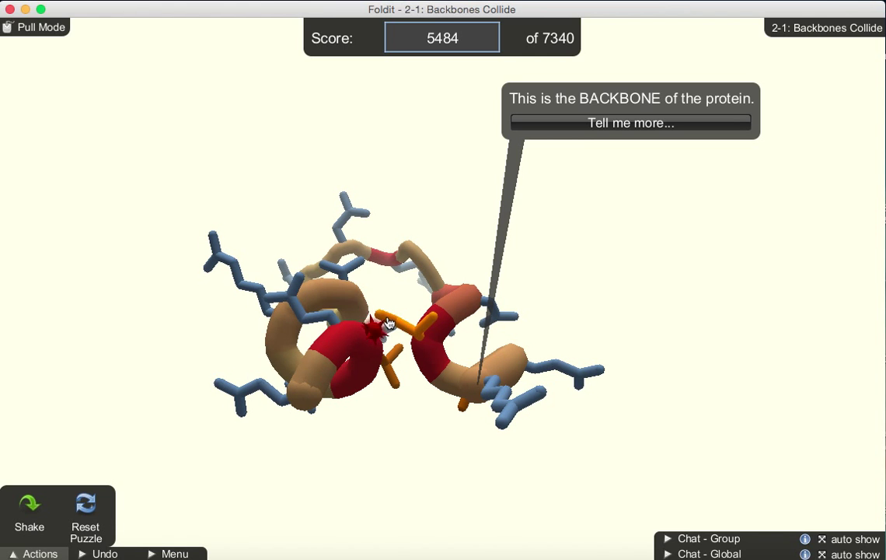
left_click_drag(388, 323, 398, 303)
left_click_drag(389, 395, 361, 313)
left_click_drag(483, 419, 481, 286)
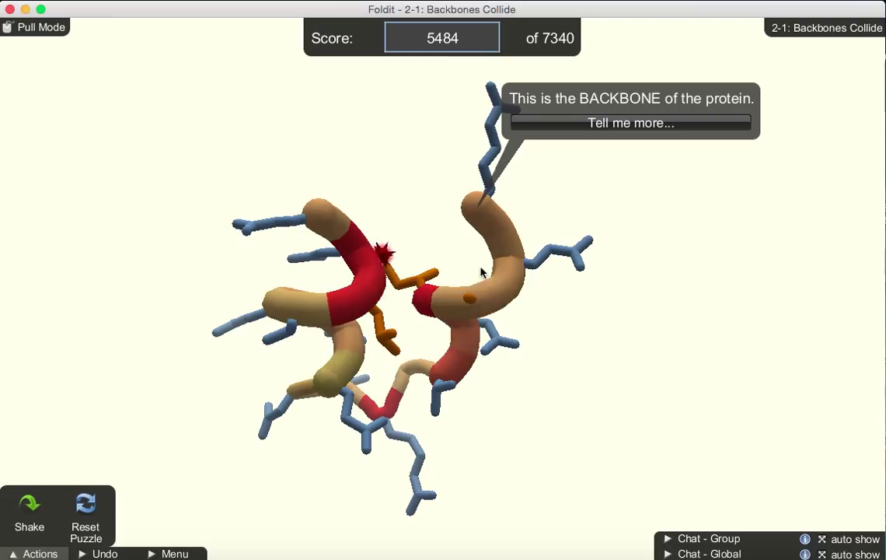
Go through the backbone guide messages and pull the two backbone helices apart to clear the clash.
left_click(544, 125)
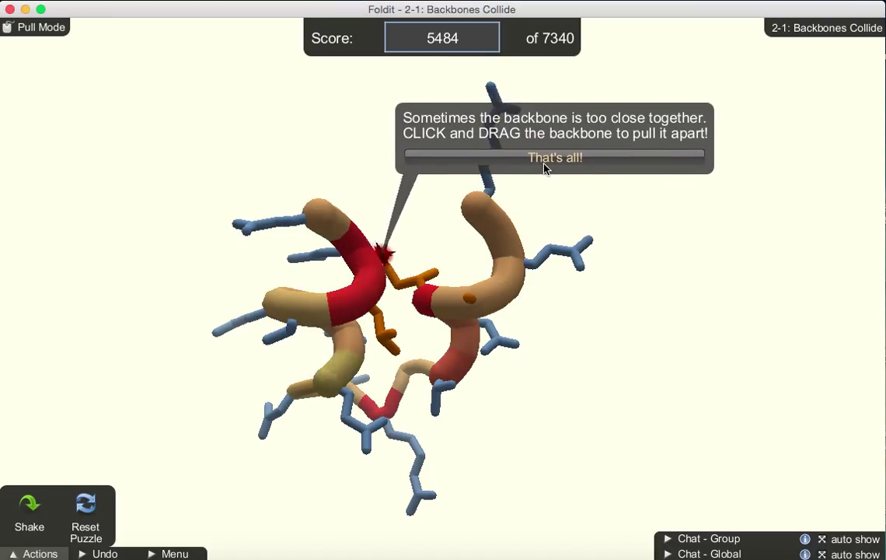
left_click(544, 157)
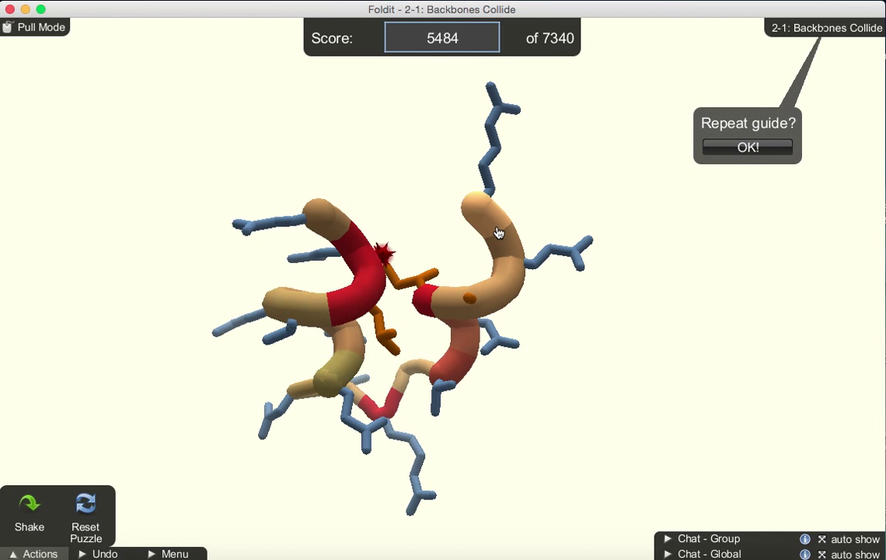
left_click_drag(506, 234, 549, 252)
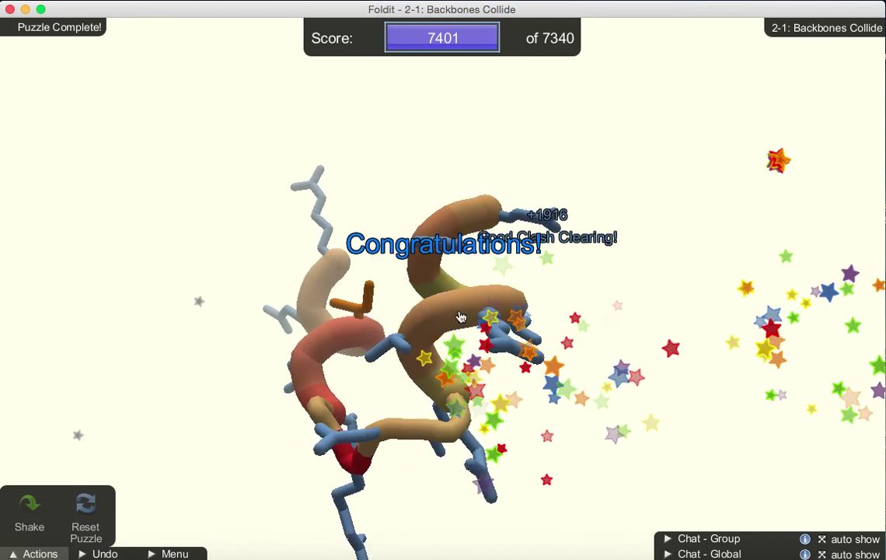